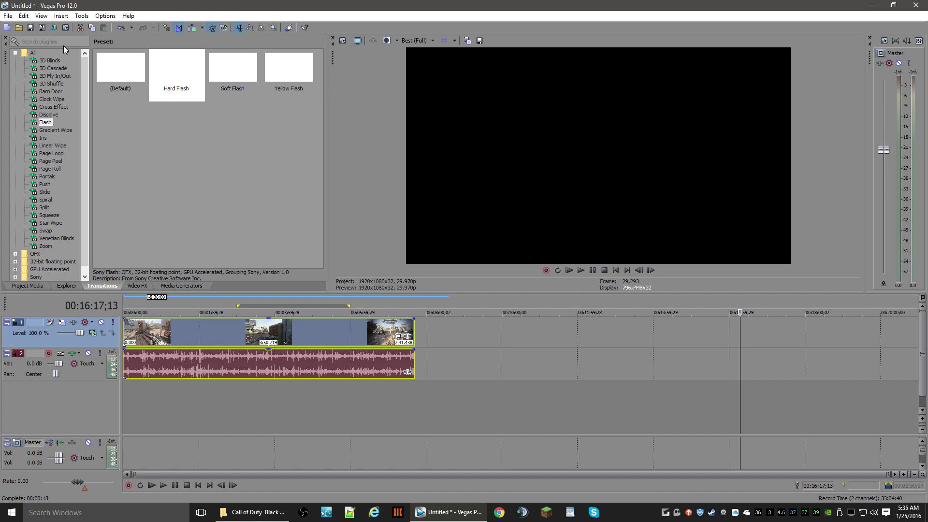
- Remove the existing gameplay clip and its audio from the timeline
left_click(327, 341)
key("ctrl+z")
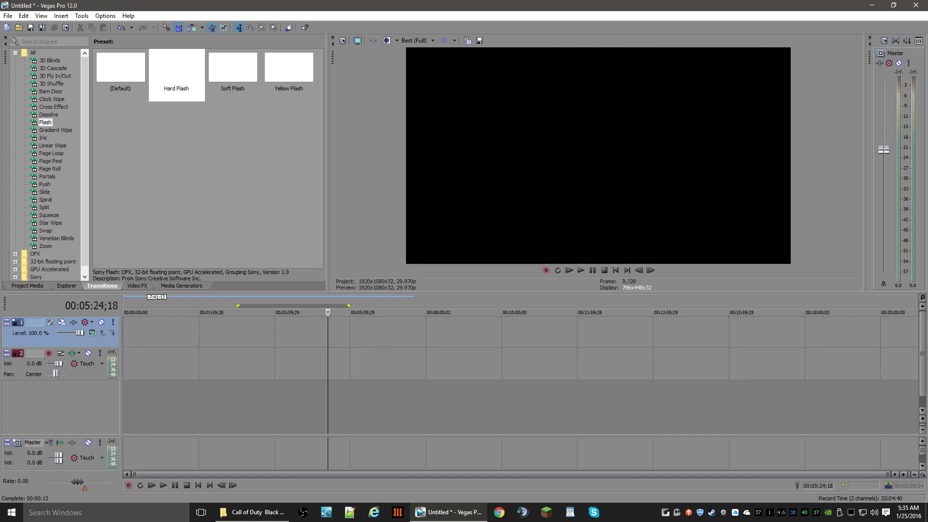
left_click(19, 27)
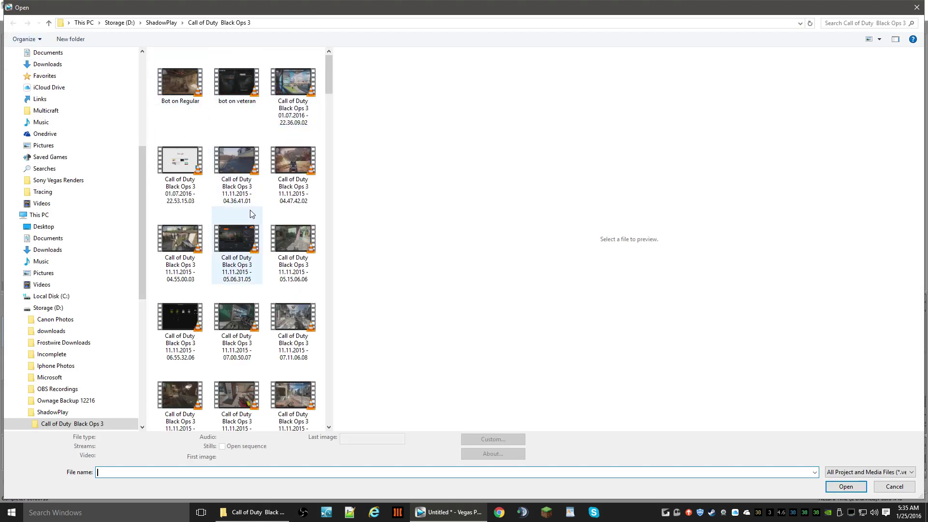
double_click(240, 161)
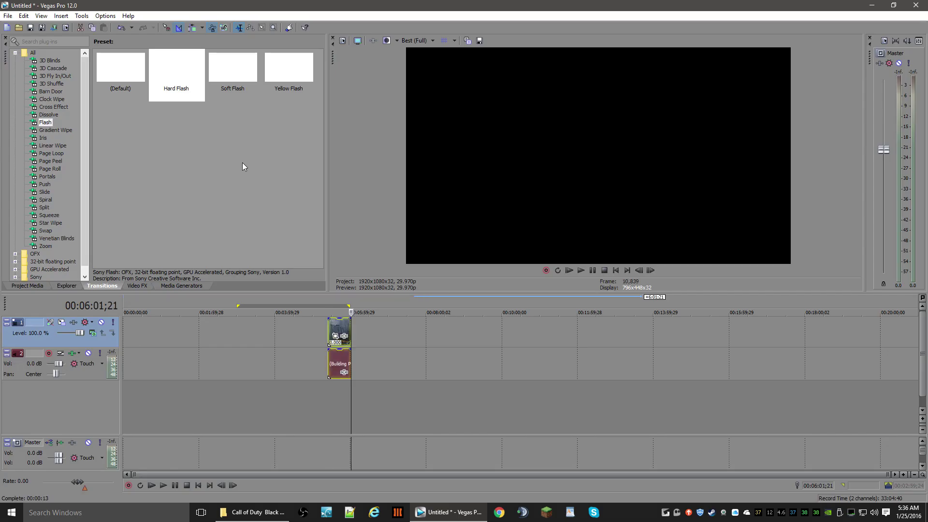
left_click(338, 327)
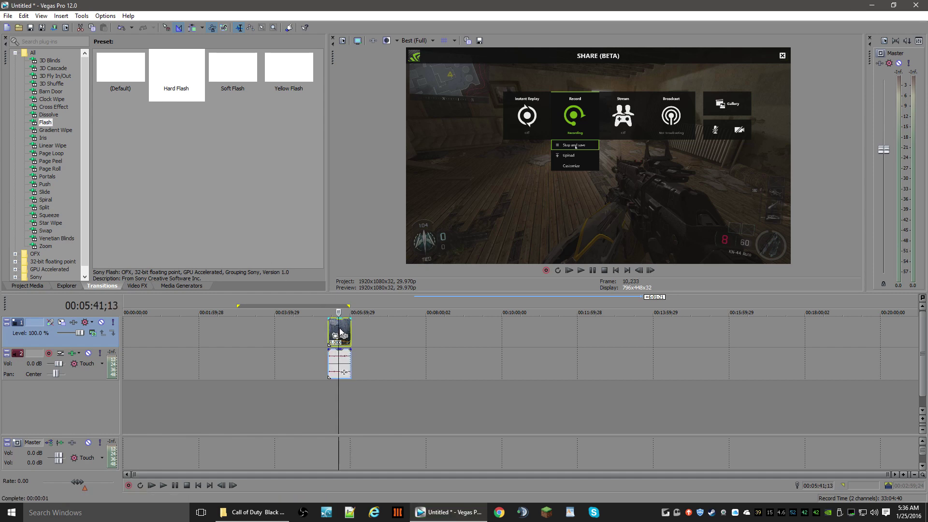
key("Delete")
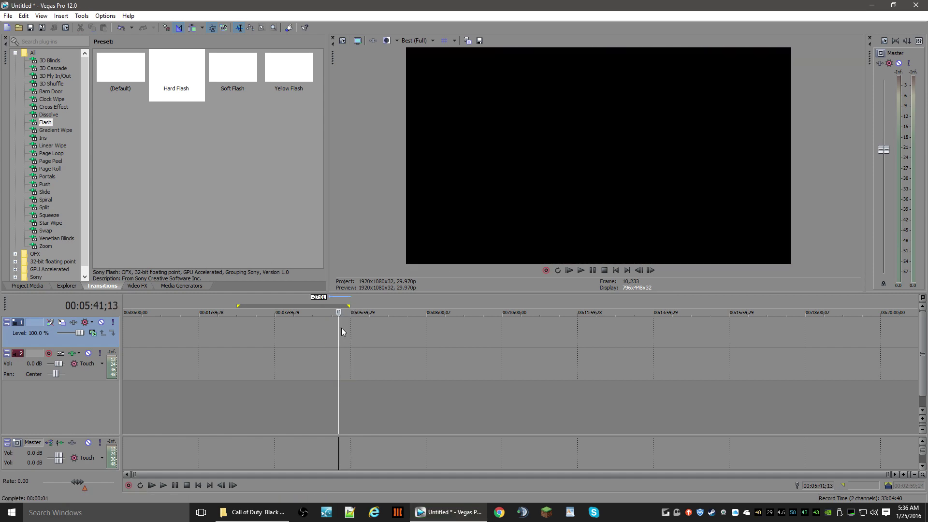
- Import a short gameplay recording from the Call of Duty Black Ops 3 folder and move it to the start of the timeline
left_click(18, 27)
scroll(237, 353, "down", 3)
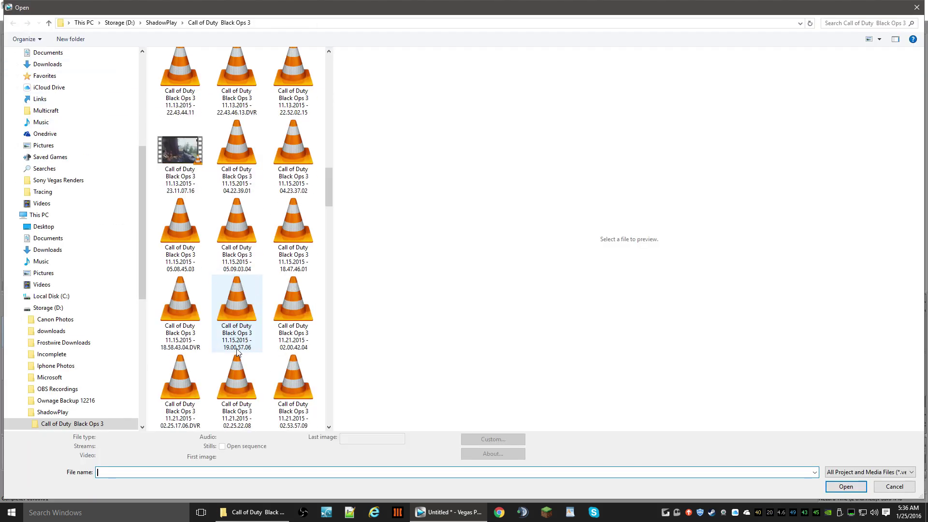
double_click(240, 221)
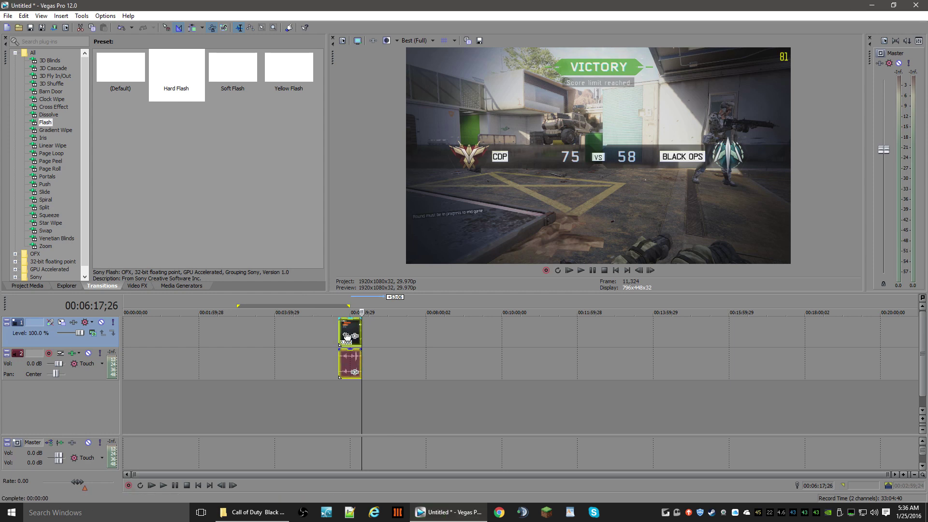
left_click(344, 334)
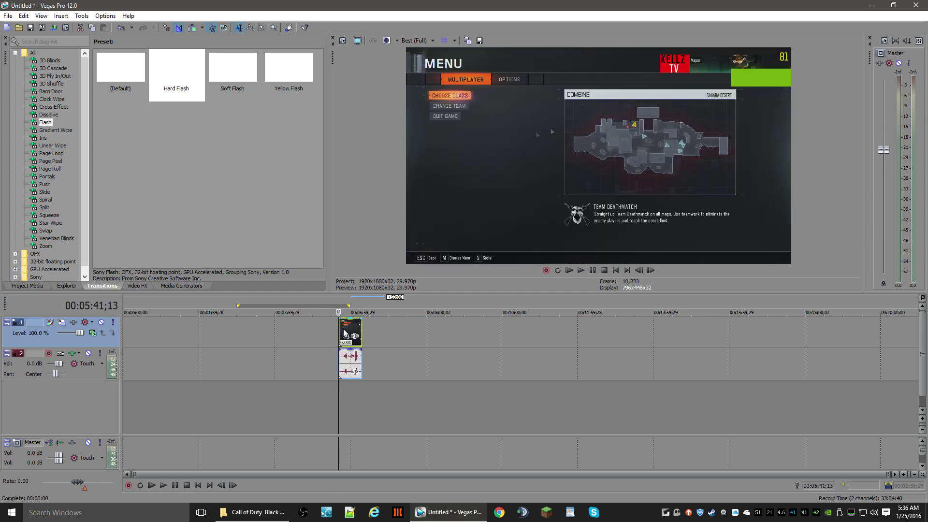
left_click_drag(345, 334, 140, 345)
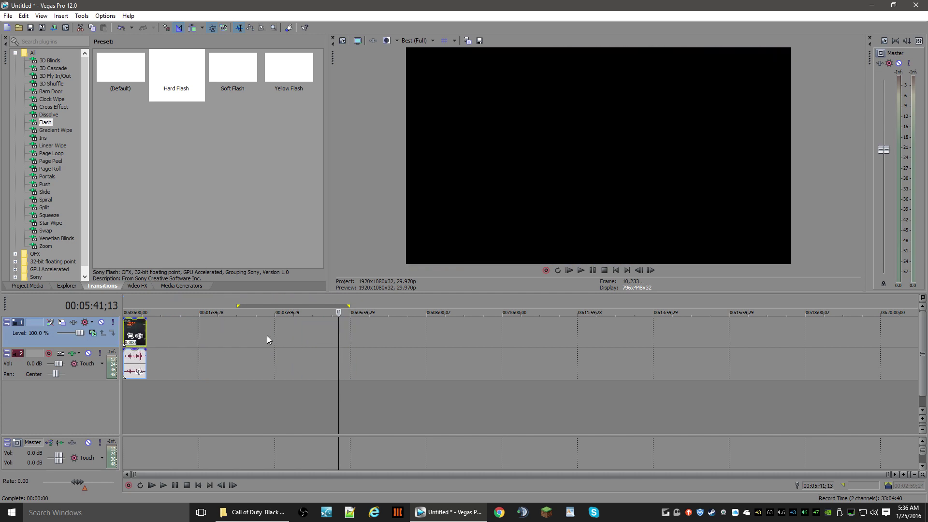
left_click_drag(338, 331, 570, 339)
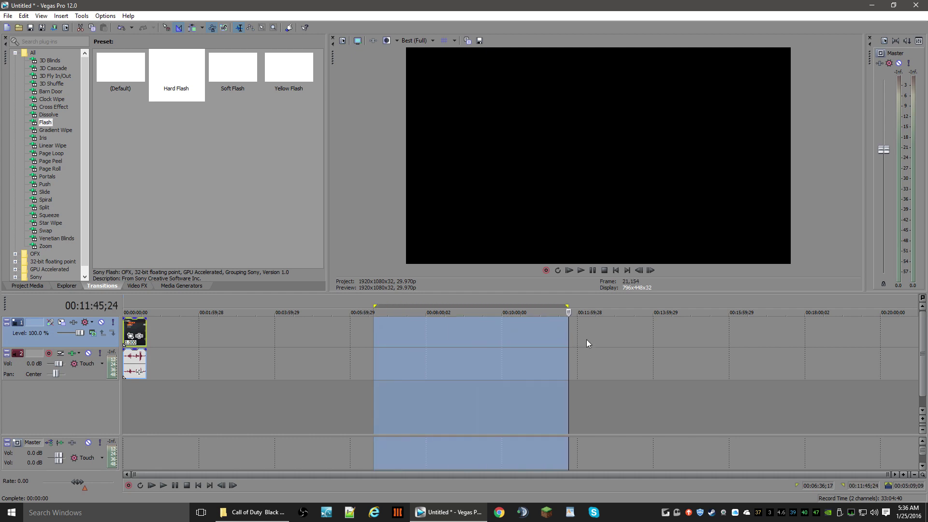
left_click(591, 342)
left_click(630, 341)
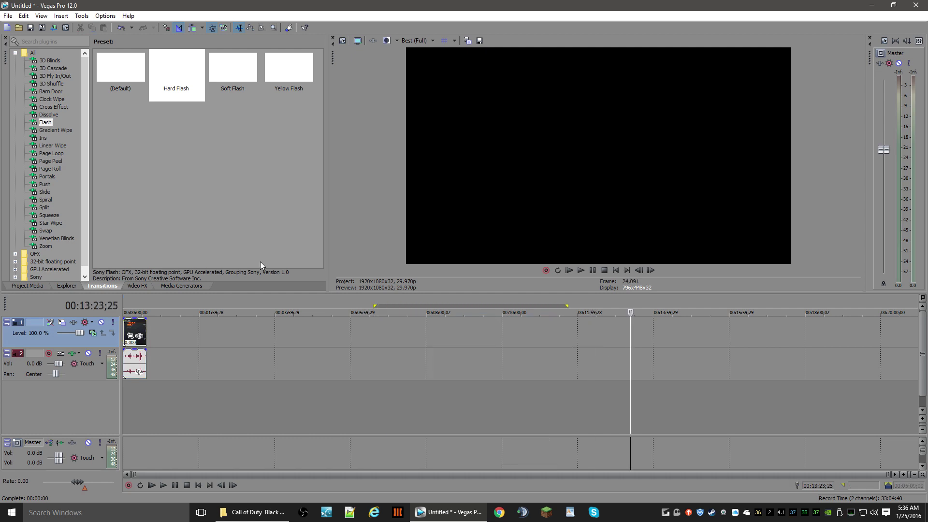
left_click(732, 333)
left_click(794, 333)
left_click(503, 325)
left_click(353, 326)
left_click(622, 333)
- Import the recording Call of Duty Black Ops 3 11.13.2015 - 01.28.14.16.DVR and place it directly after the first clip
left_click_drag(759, 332, 744, 333)
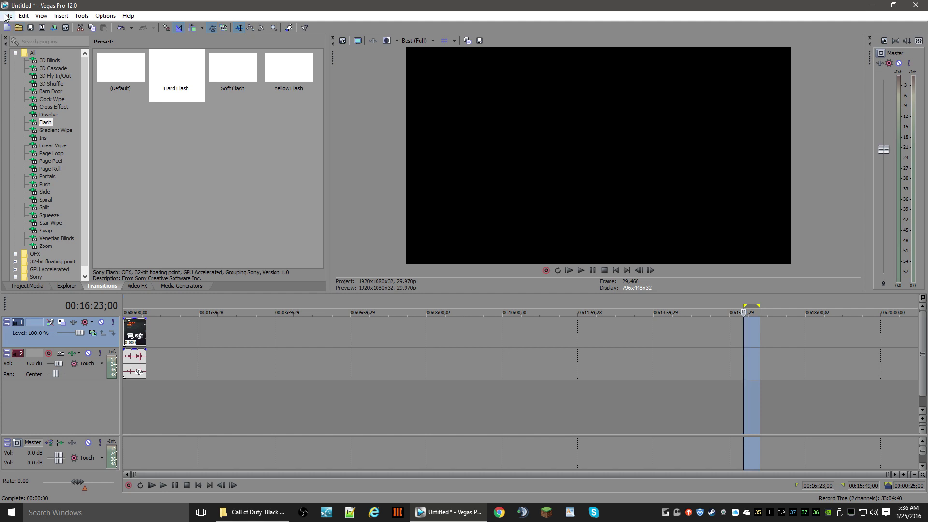
left_click(19, 28)
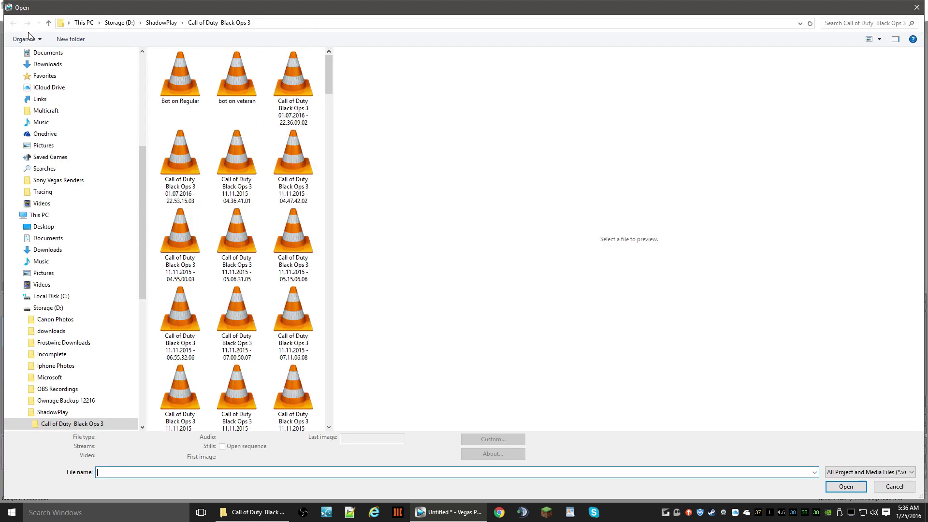
scroll(241, 288, "down", 5)
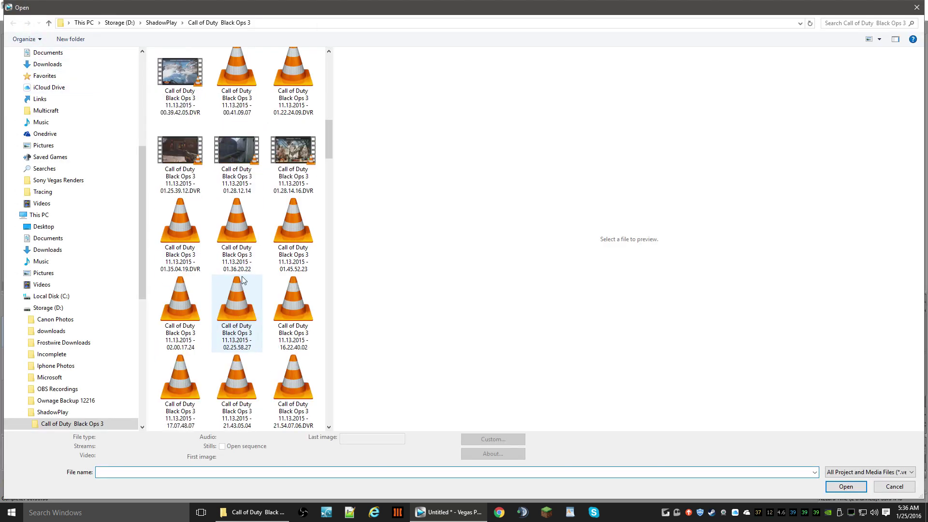
double_click(297, 151)
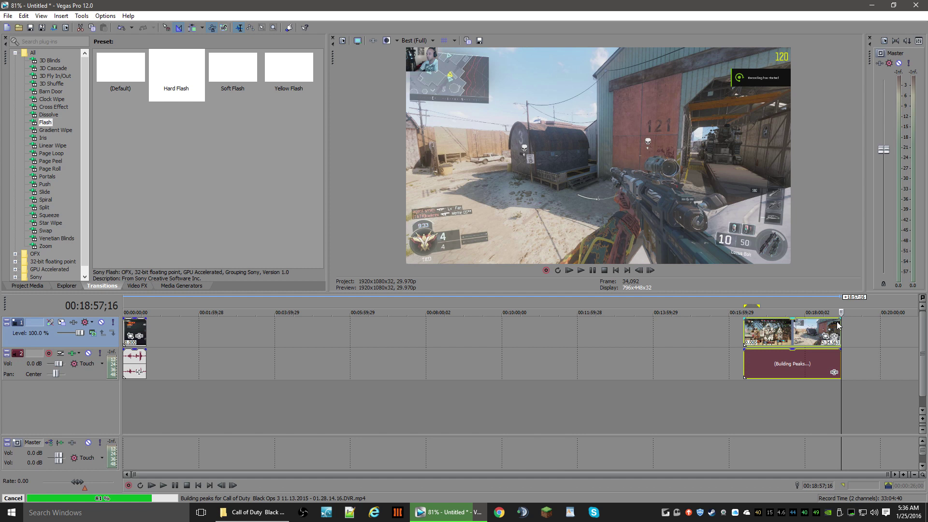
left_click_drag(791, 337, 180, 334)
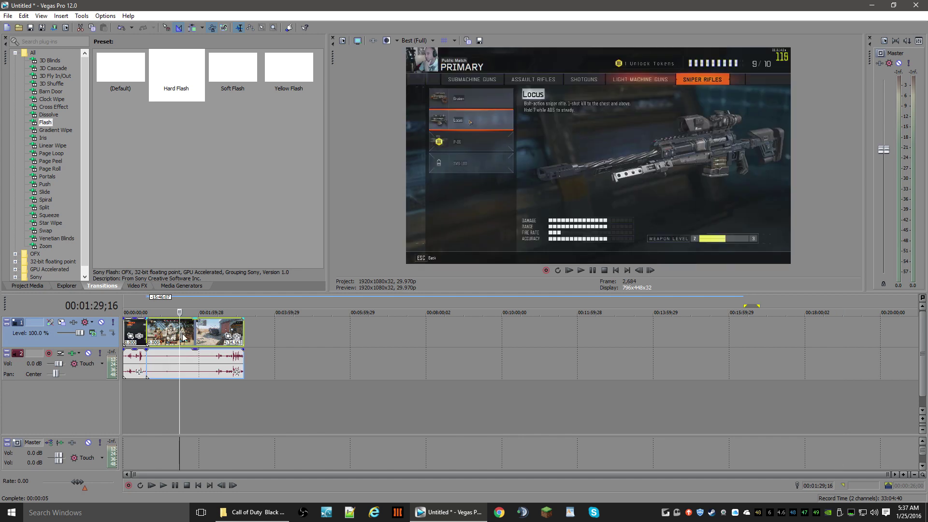
- Delete both clips and import another gameplay recording at the start of the timeline
left_click(180, 333)
key("Delete")
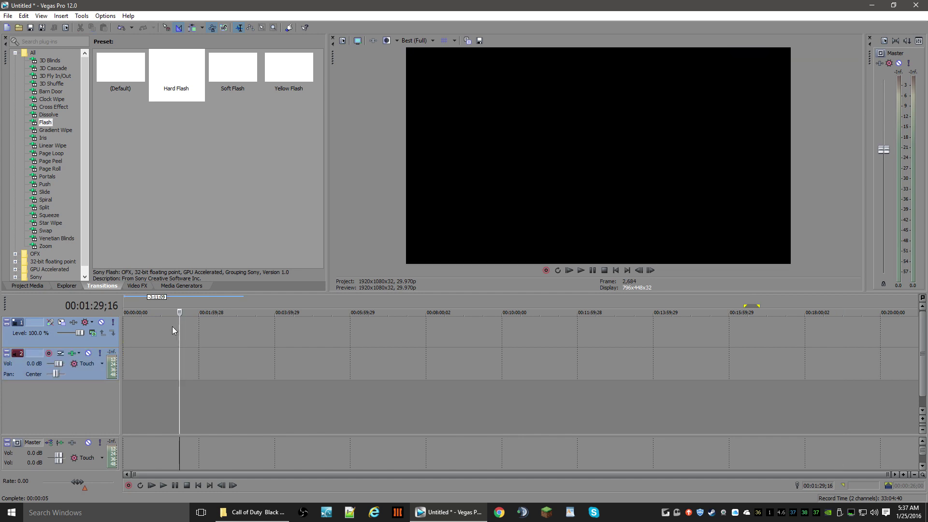
left_click(19, 30)
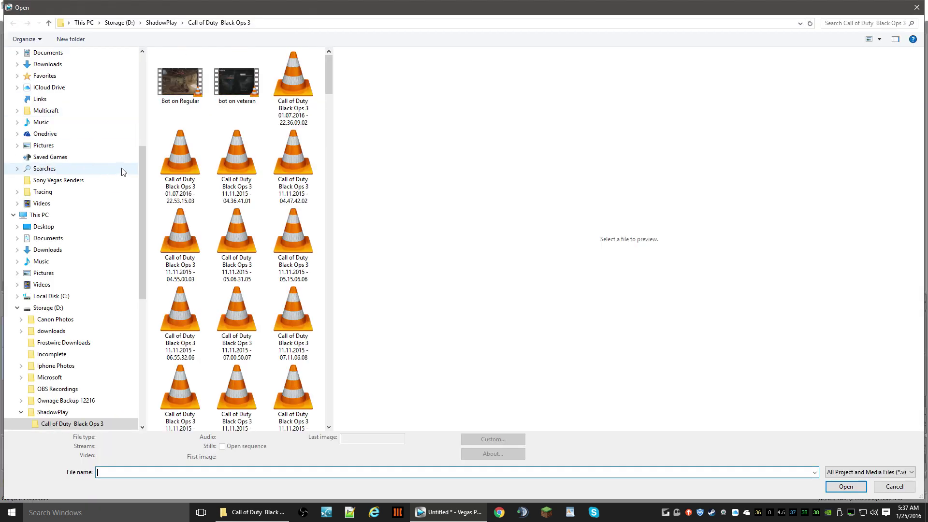
double_click(245, 253)
left_click_drag(372, 333, 316, 330)
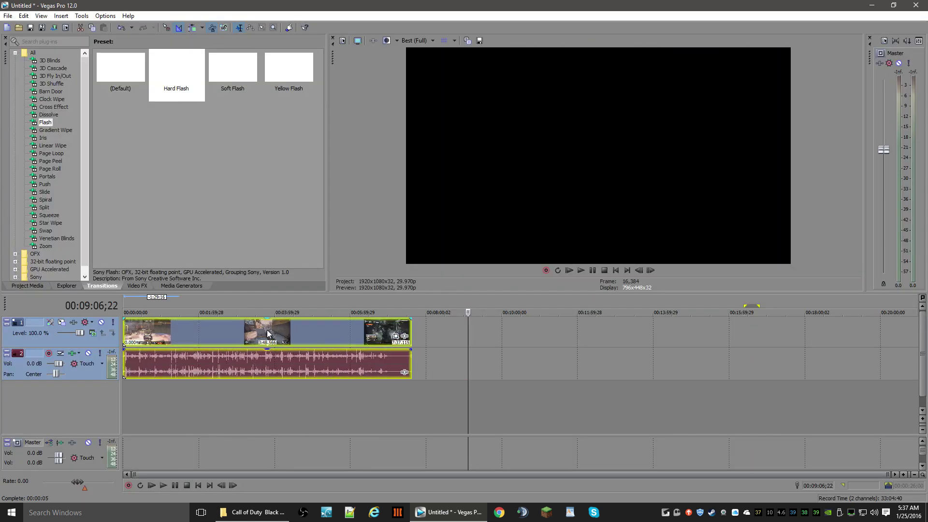
- Place the playhead at about 00:05:50 in the clip and enlarge the video preview area above the timeline
left_click(344, 326)
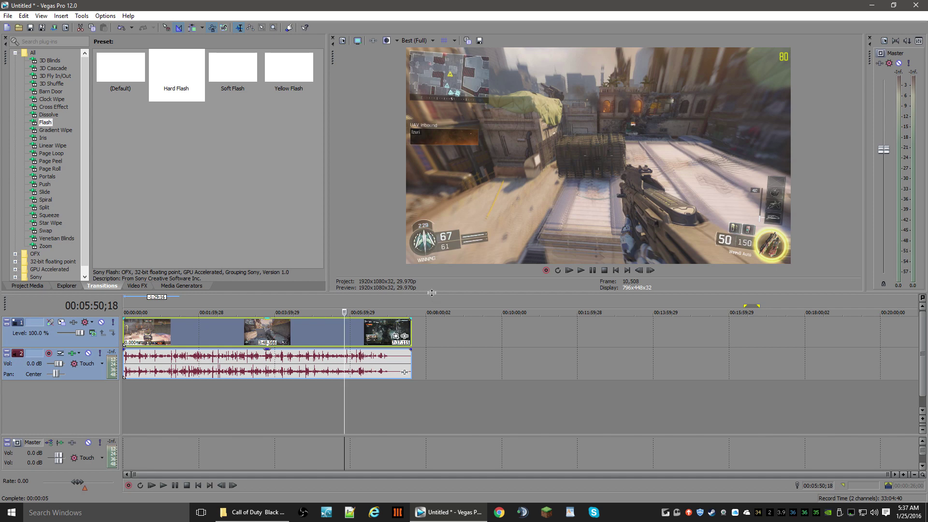
left_click_drag(431, 294, 406, 363)
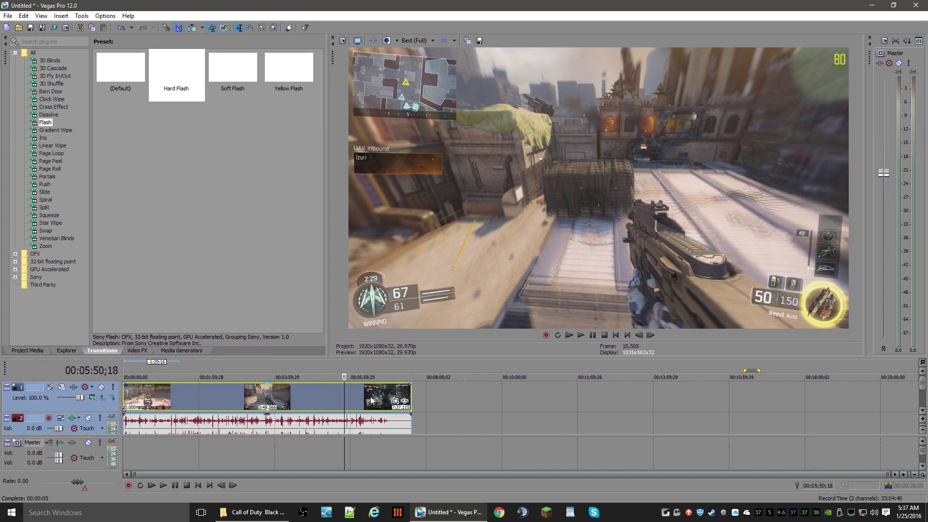
- Disable resampling on the video clip to remove the frame blending
left_click(276, 399)
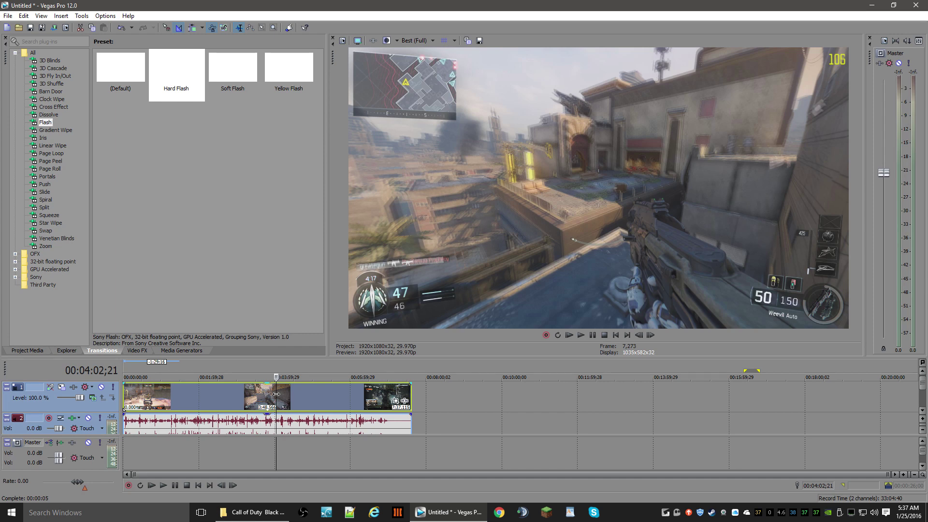
right_click(276, 394)
mouse_move(320, 318)
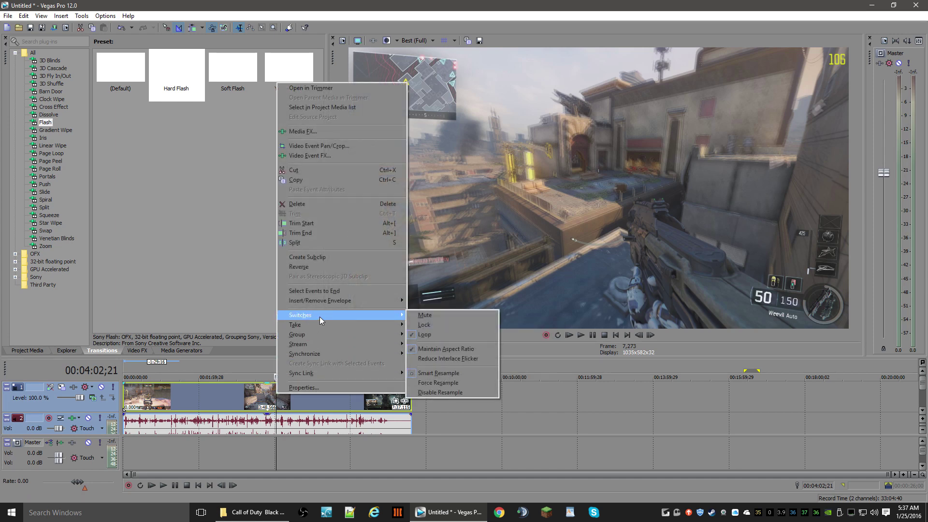
left_click(435, 392)
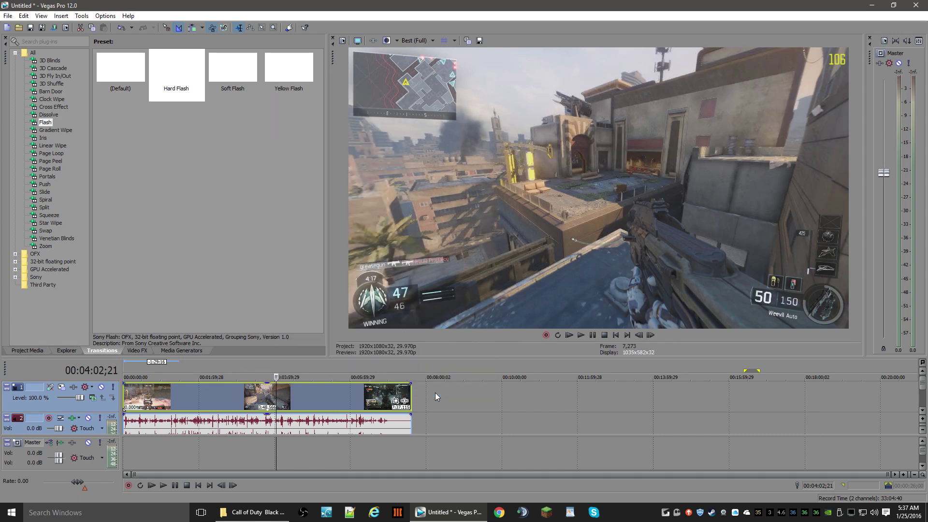
- Play back the clip from about 00:03:57 to check its motion, and pause at 00:04:12
key("j")
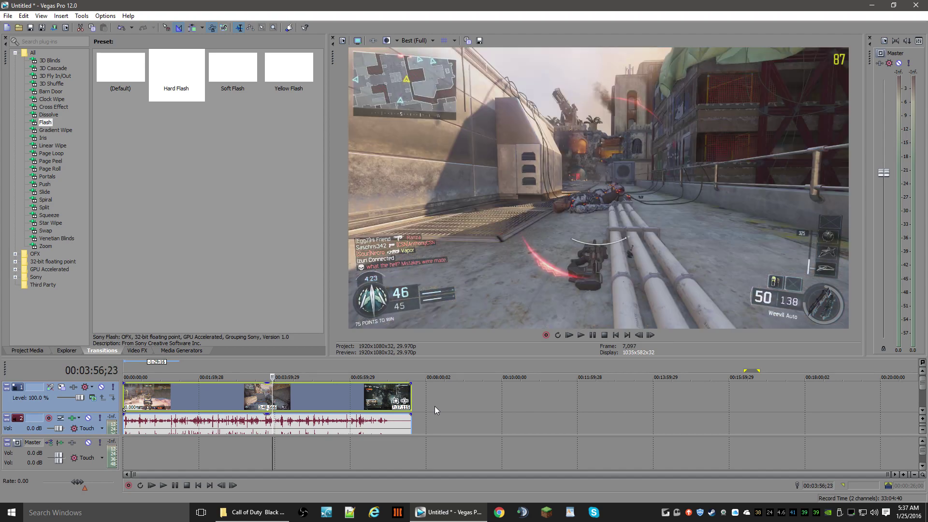
key("space")
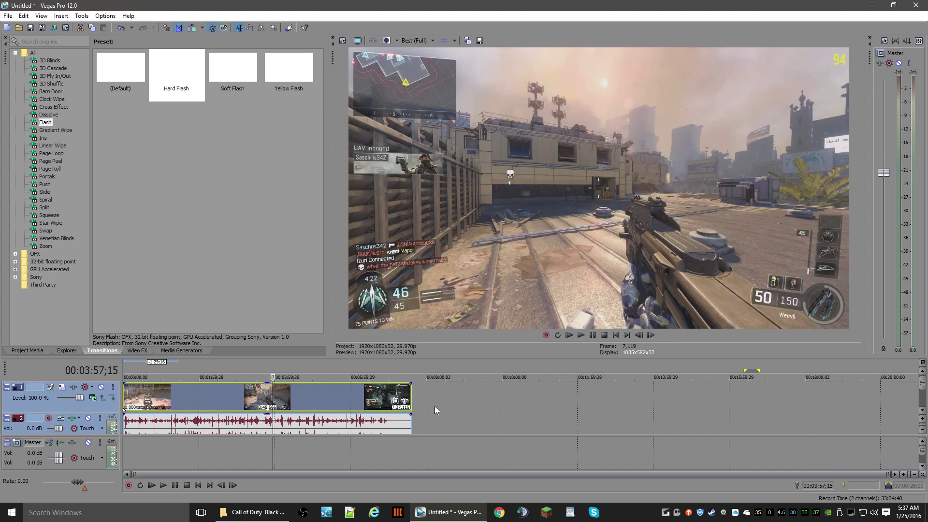
key("space")
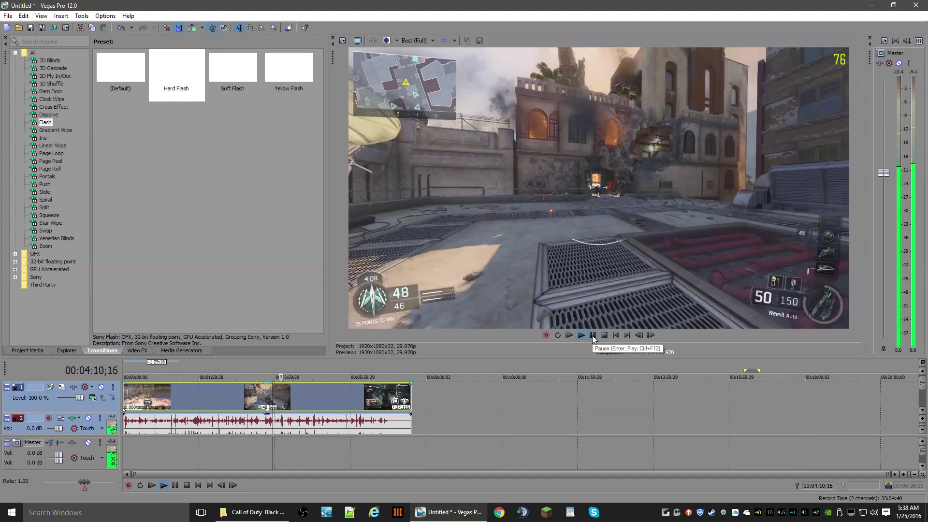
left_click(593, 335)
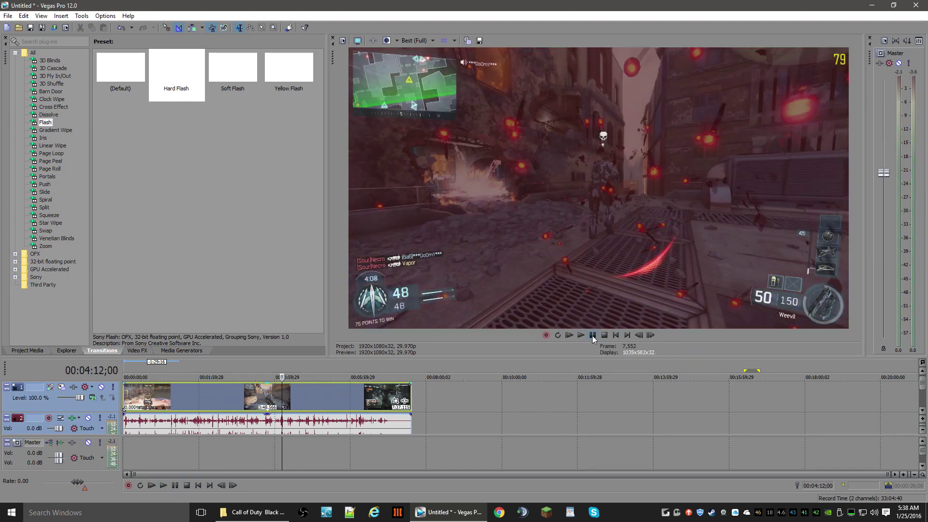
- Split the video clip and its audio into six segments with five cuts between about 00:02:01 and 00:06:29
left_click(200, 392)
key("s")
left_click(251, 391)
key("s")
left_click(298, 391)
key("s")
left_click(341, 394)
key("s")
left_click(369, 393)
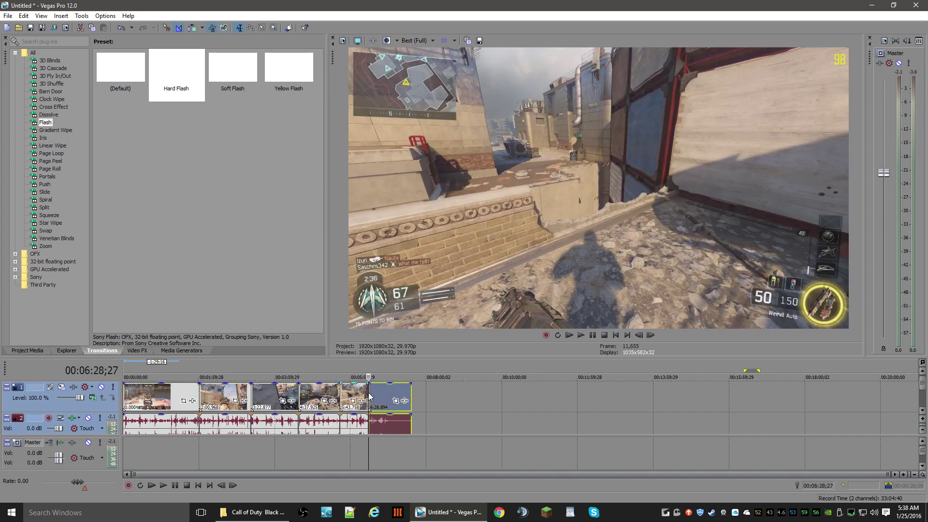
key("s")
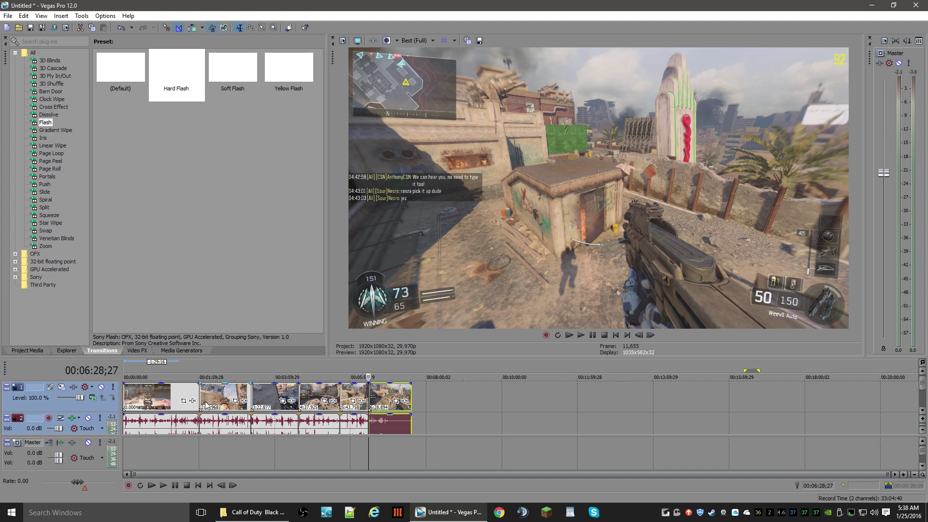
- Isolate the loud audio burst in the second segment with cuts at 00:02:22;16 and 00:02:23;11
left_click(221, 427)
scroll(223, 427, "up", 5)
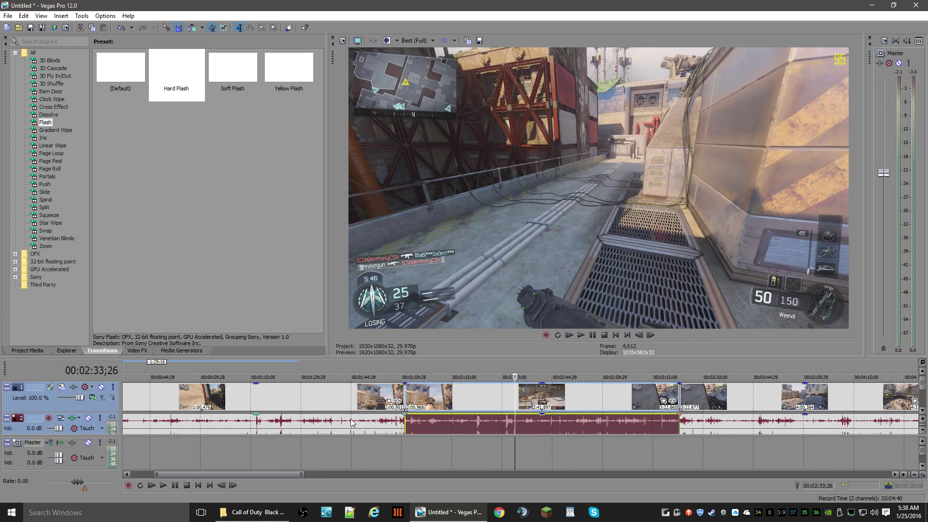
scroll(342, 421, "up", 1)
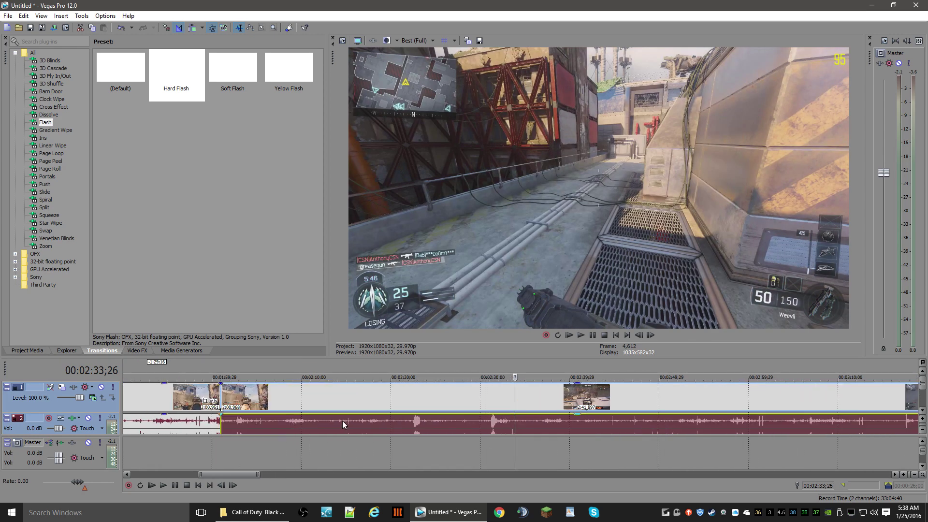
left_click(412, 423)
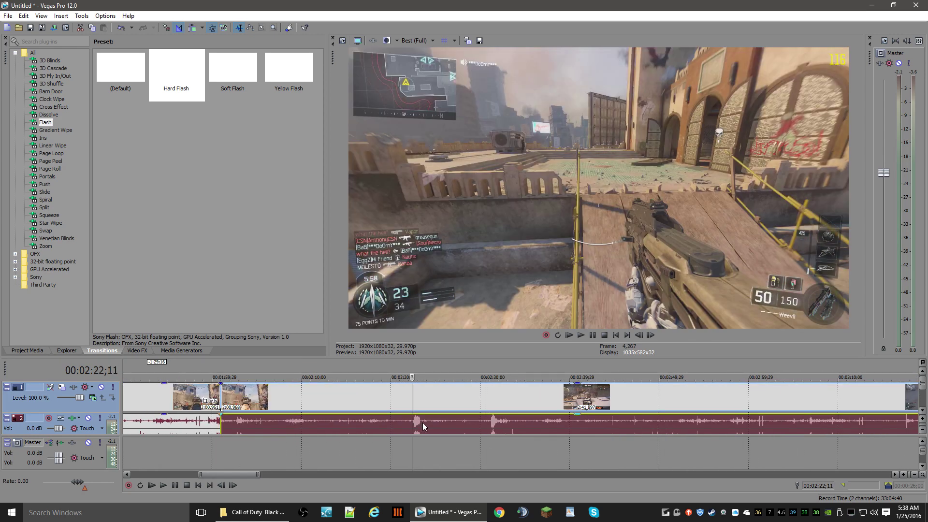
left_click(410, 422)
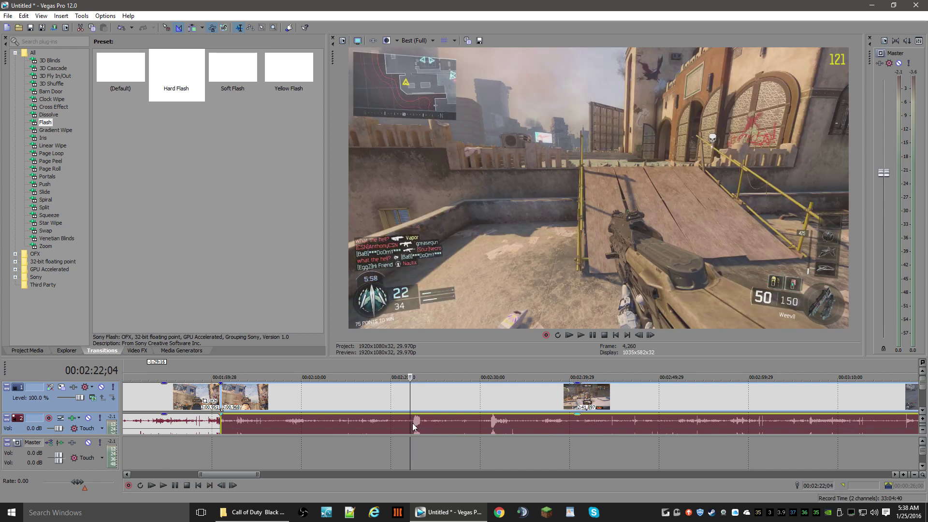
scroll(414, 424, "up", 2)
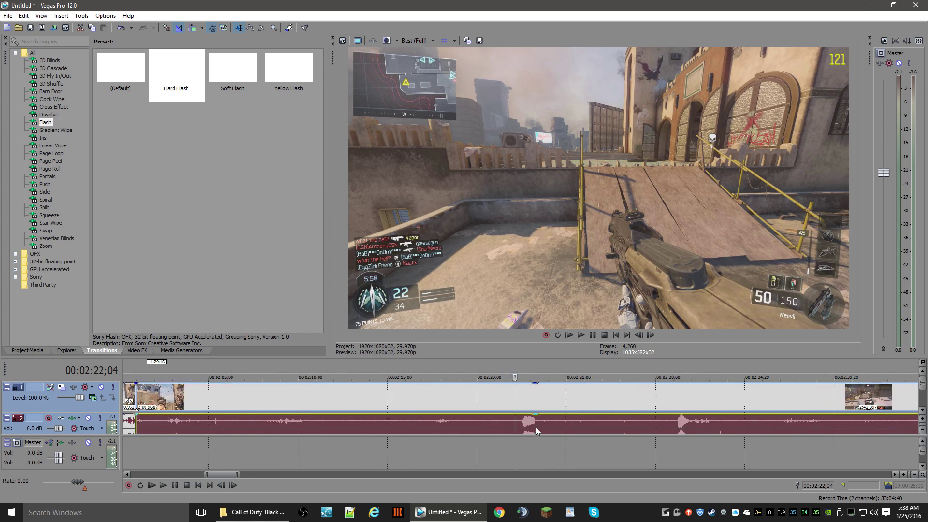
left_click(532, 422)
scroll(531, 421, "up", 2)
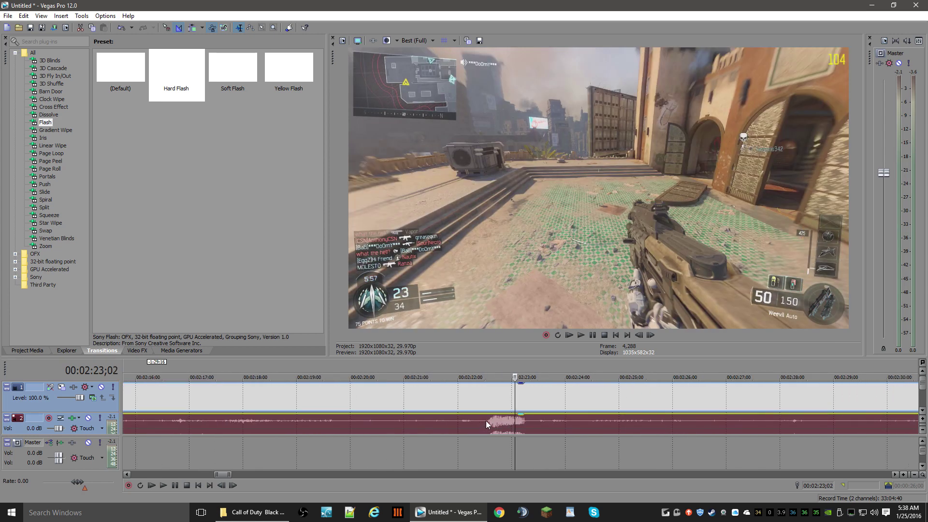
left_click(486, 423)
key("s")
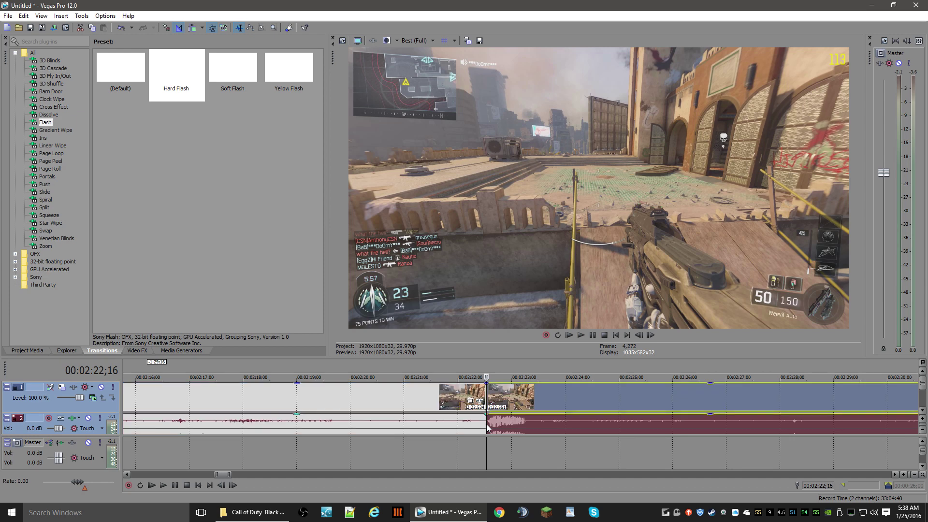
left_click(531, 423)
key("s")
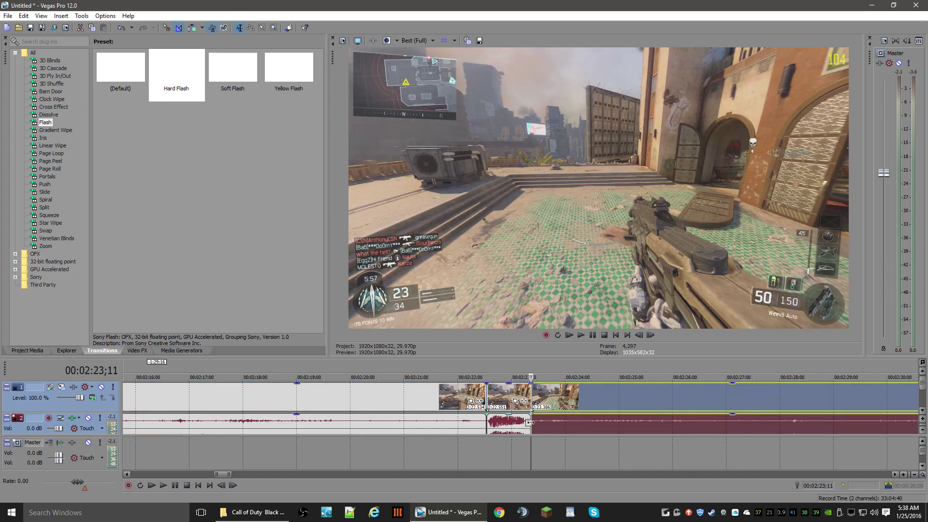
- Delete the isolated loud segment and move the following footage back to close the gap
left_click(504, 396)
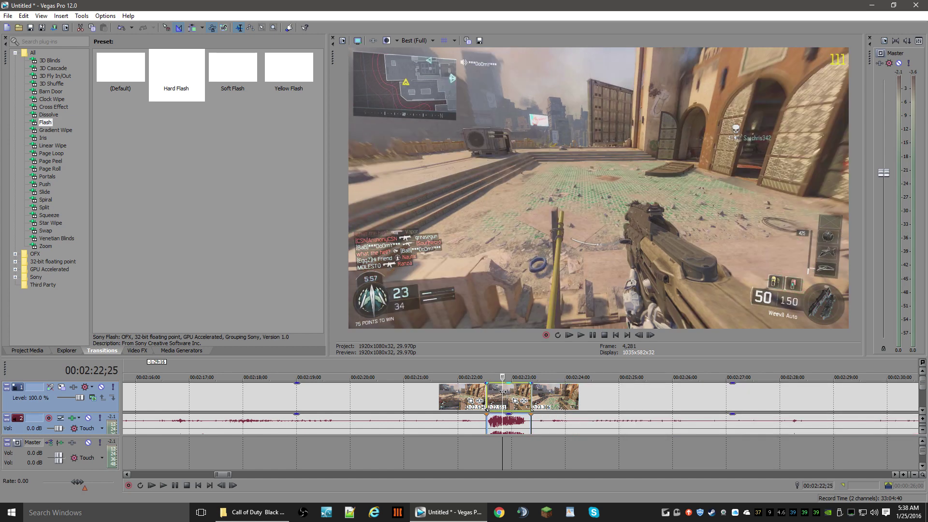
key("Delete")
left_click_drag(554, 397, 506, 395)
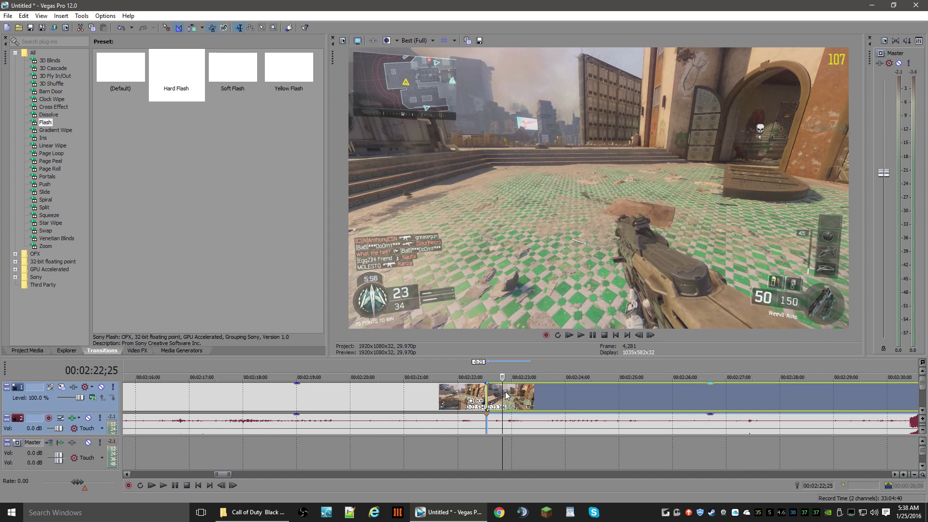
- Enable Auto Ripple and cut out the footage between 00:02:20;19 and about 00:02:21;16
left_click(193, 28)
left_click(385, 396)
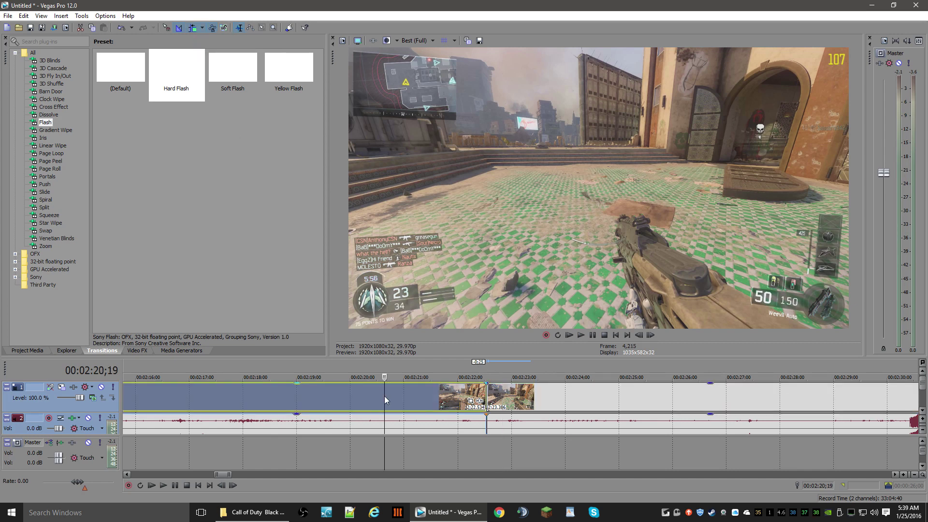
key("ctrl+z")
left_click_drag(410, 401, 421, 399)
left_click(417, 400)
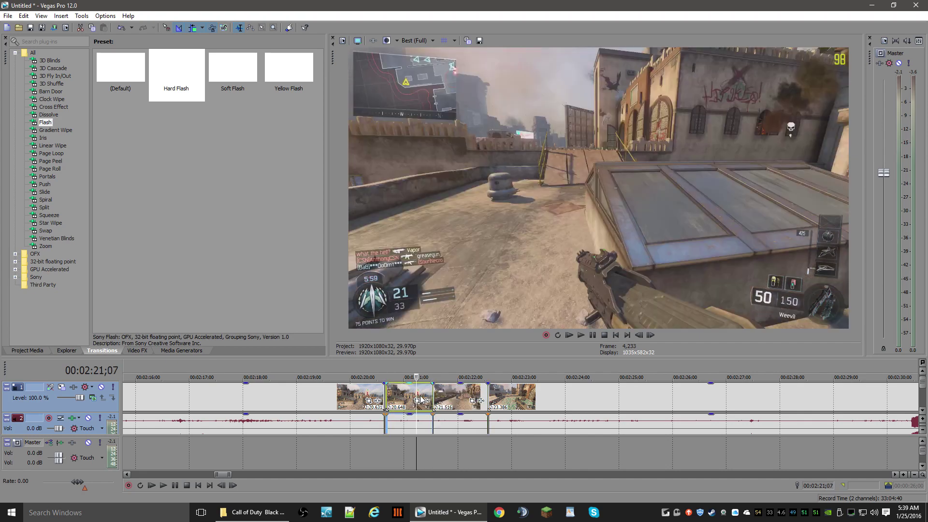
key("Delete")
left_click_drag(421, 399, 417, 402)
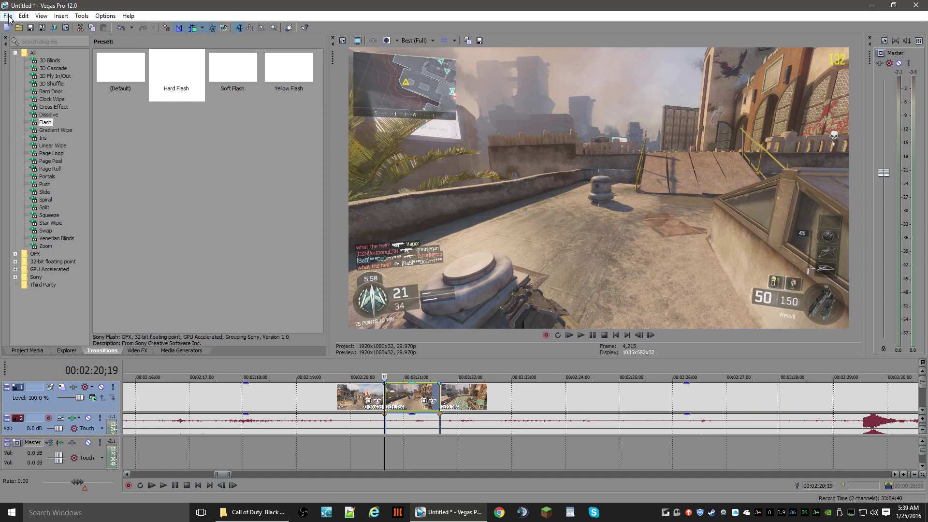
- Apply Disable Resample to the segment starting after the short clip, and place the playhead at 00:01:13;15
left_click(508, 408)
right_click(510, 402)
mouse_move(546, 320)
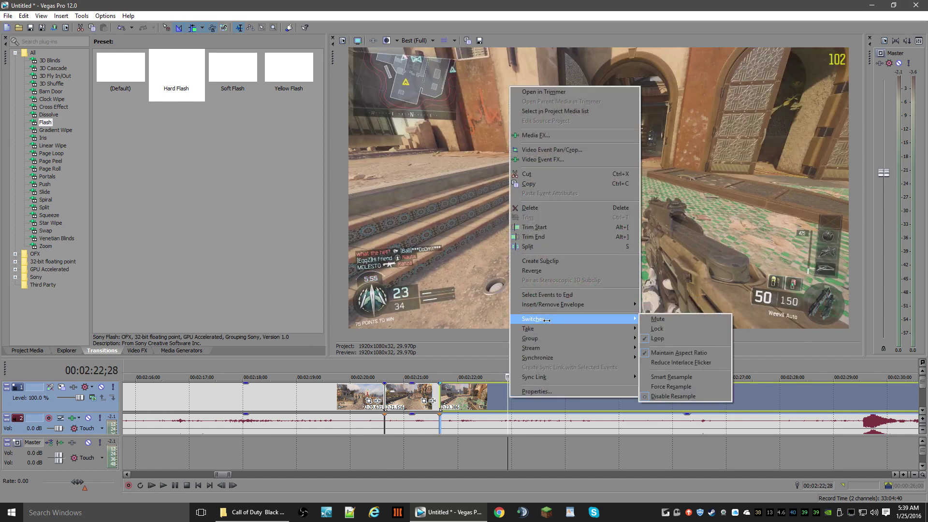
left_click(669, 396)
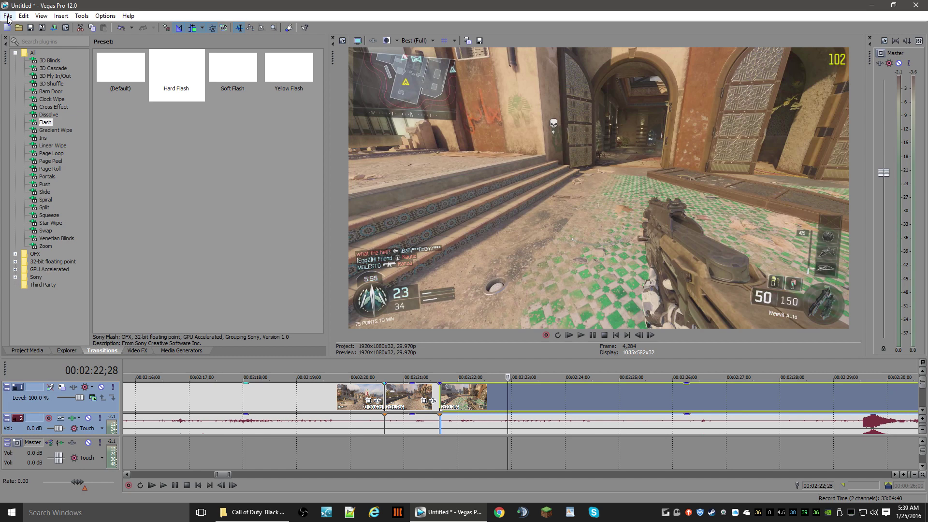
scroll(405, 405, "down", 10)
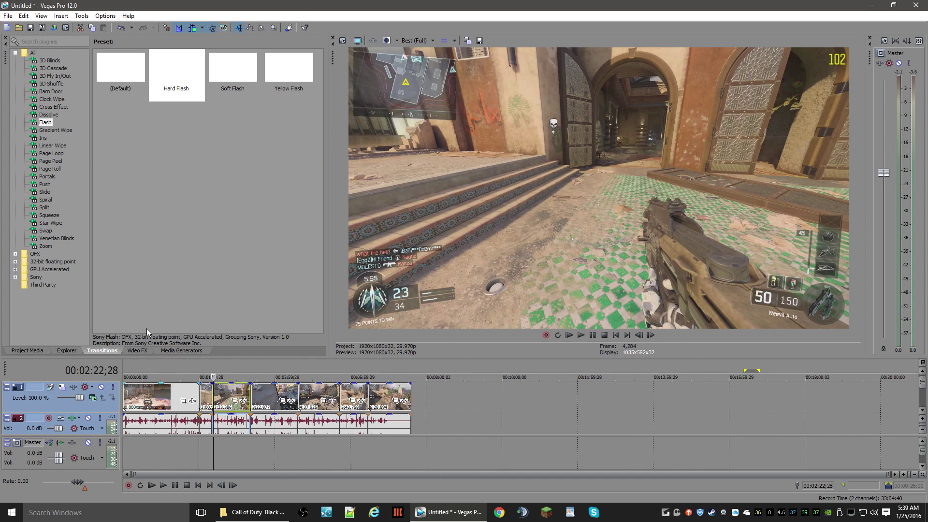
left_click(169, 456)
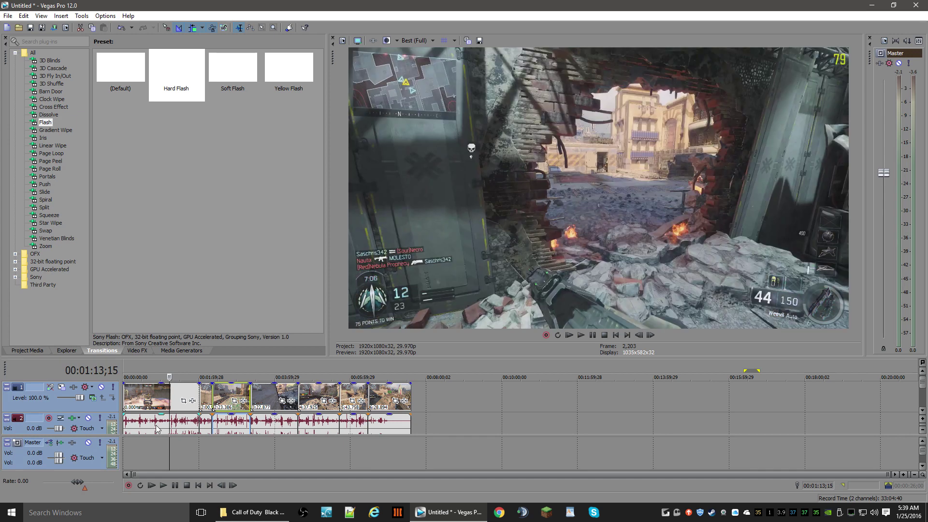
left_click(7, 15)
left_click(21, 37)
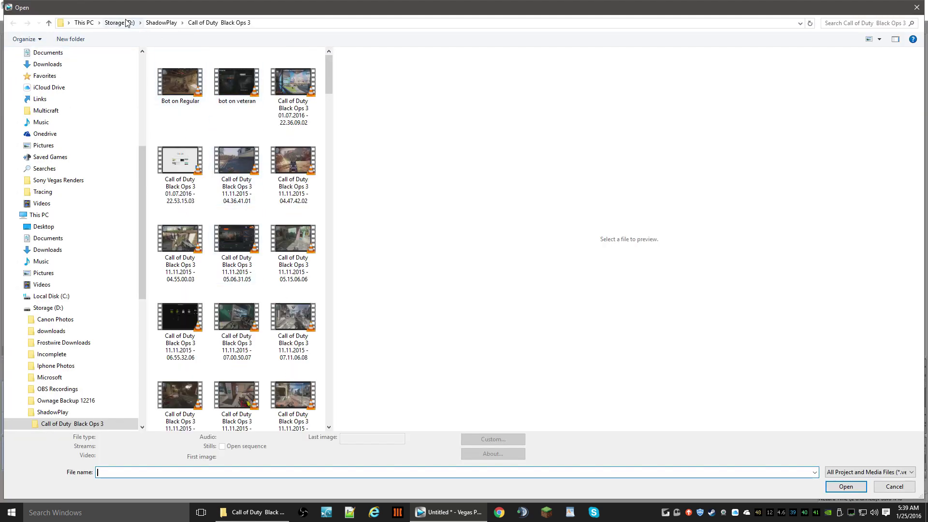
left_click(917, 7)
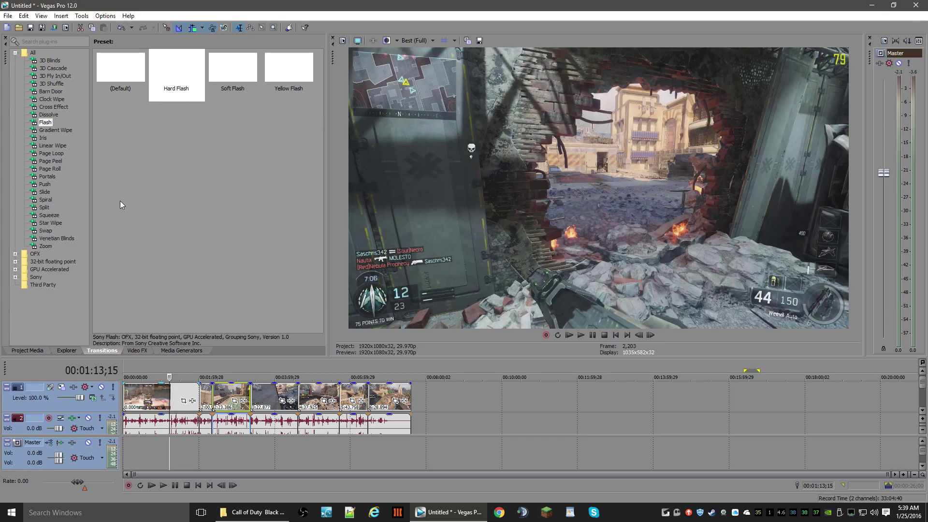
- Open the Render As dialog for the edited project
left_click(8, 18)
left_click(50, 83)
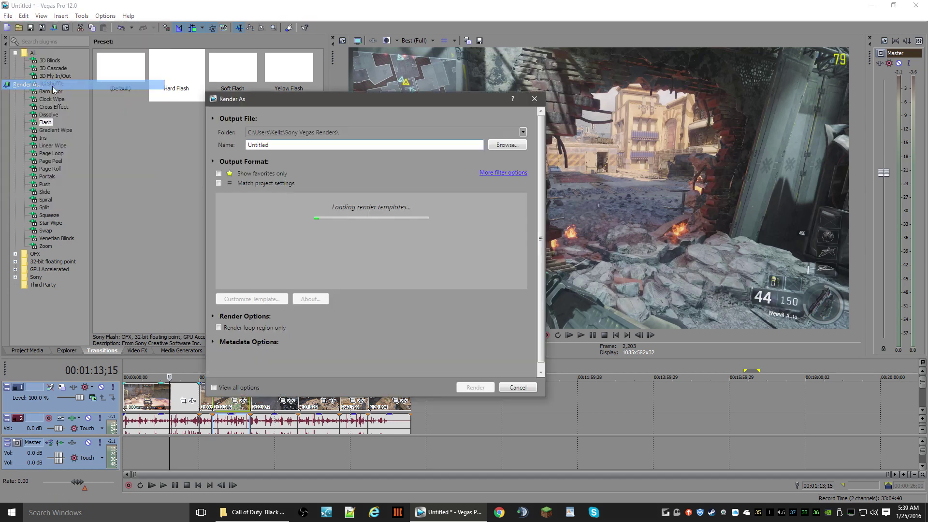
left_click_drag(401, 108, 472, 111)
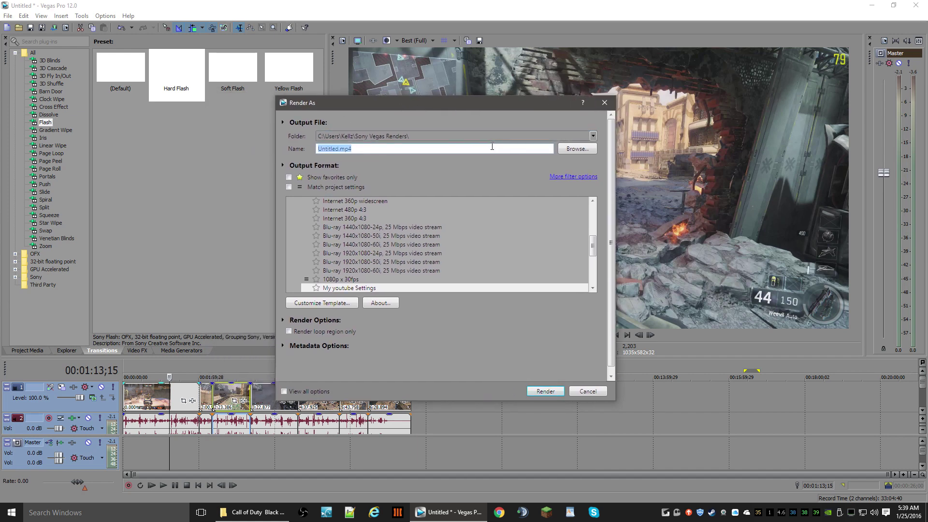